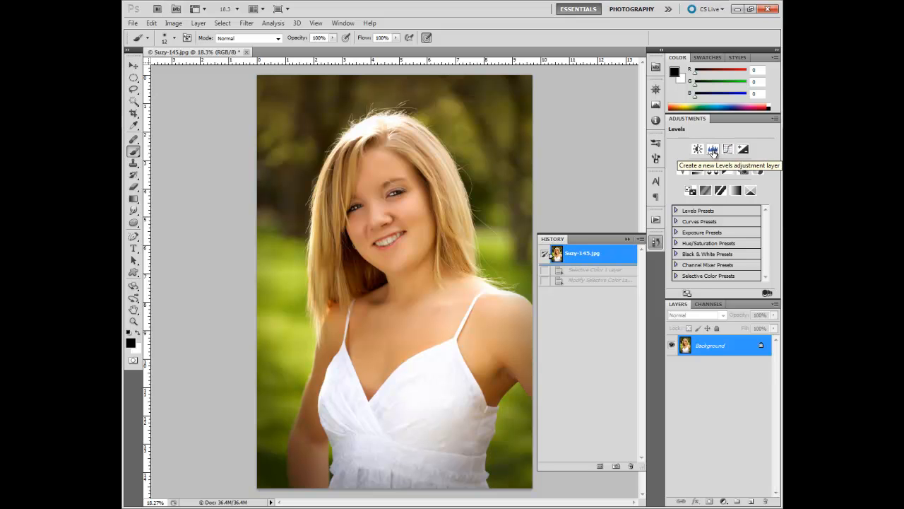
- Add a Levels adjustment layer with the black input level at 9 and the white input level at 247
{"action": "left_click", "coordinate": [714, 150]}
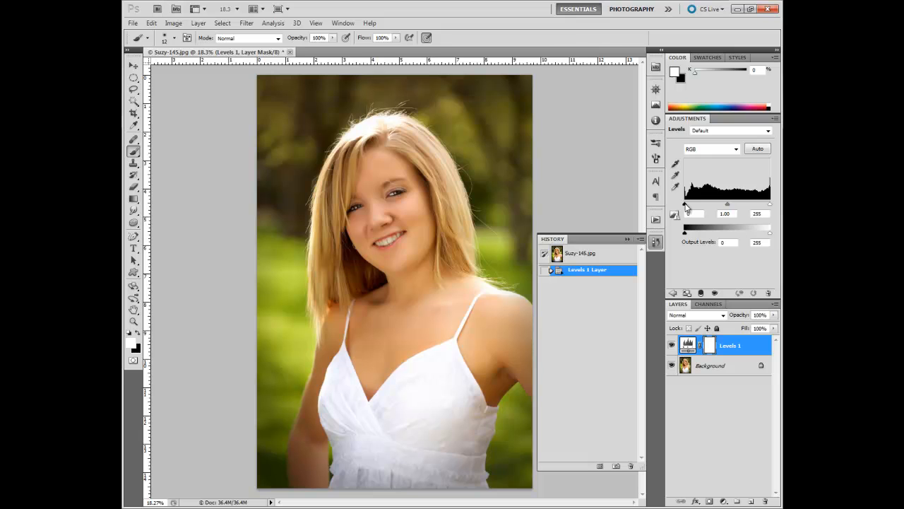
{"action": "left_click_drag", "start_coordinate": [685, 205], "coordinate": [689, 208]}
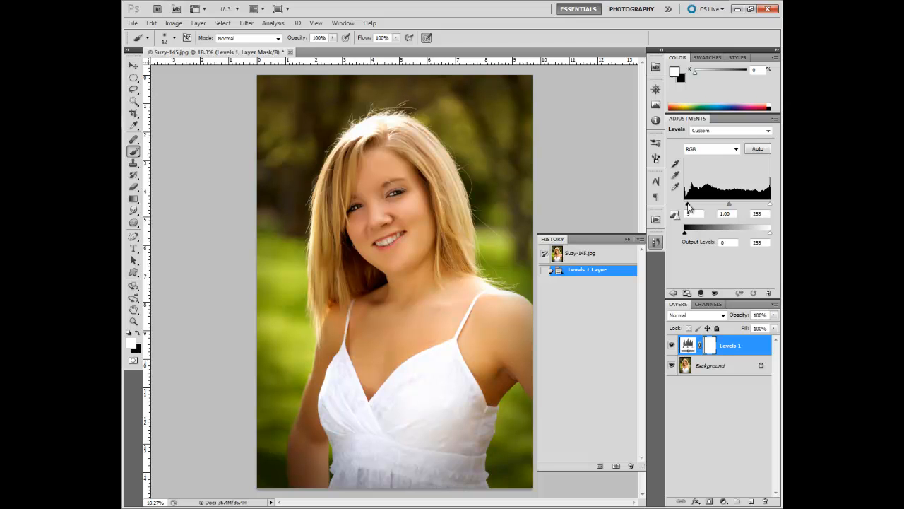
{"action": "left_click_drag", "start_coordinate": [689, 207], "coordinate": [691, 208]}
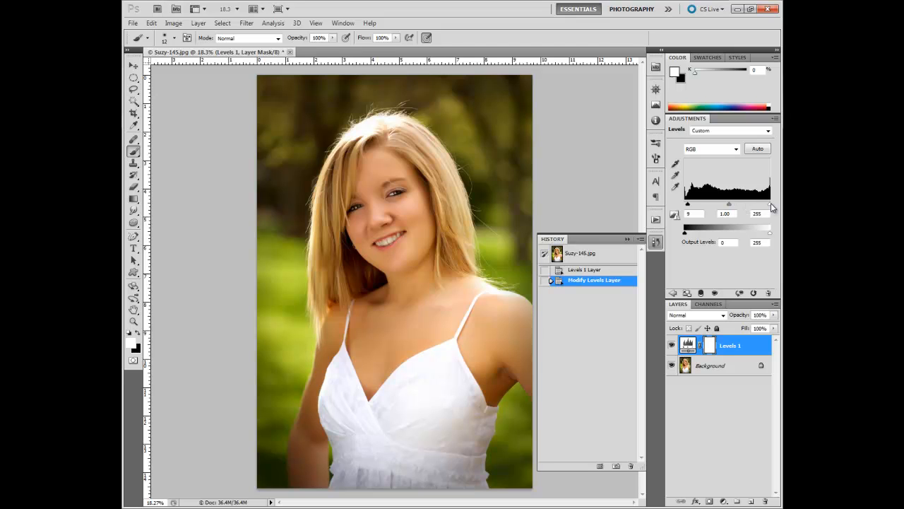
{"action": "left_click_drag", "start_coordinate": [772, 207], "coordinate": [769, 207]}
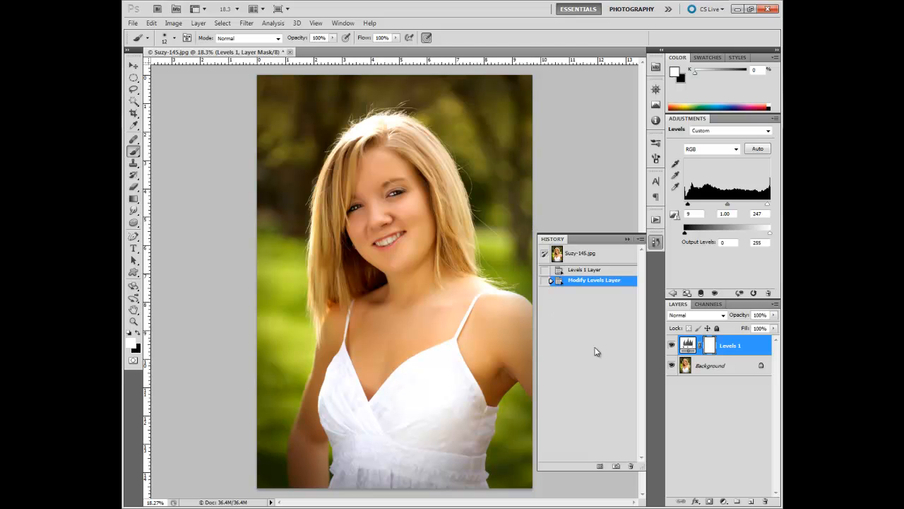
- Toggle the Levels layer's visibility several times to compare the photo before and after the adjustment
{"action": "left_click", "coordinate": [673, 346]}
{"action": "left_click", "coordinate": [673, 346]}
{"action": "left_click", "coordinate": [673, 346]}
{"action": "left_click", "coordinate": [673, 346]}
{"action": "left_click", "coordinate": [672, 347]}
{"action": "left_click", "coordinate": [672, 346]}
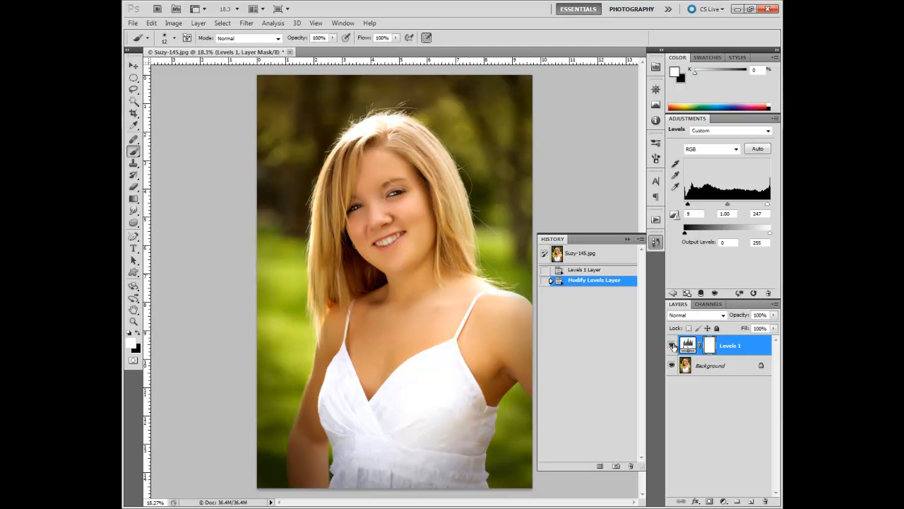
{"action": "left_click", "coordinate": [672, 346]}
- Try stronger Levels inputs of 31 for black and 226 for white, and revert the photo to its original history state
{"action": "left_click_drag", "start_coordinate": [689, 204], "coordinate": [695, 205]}
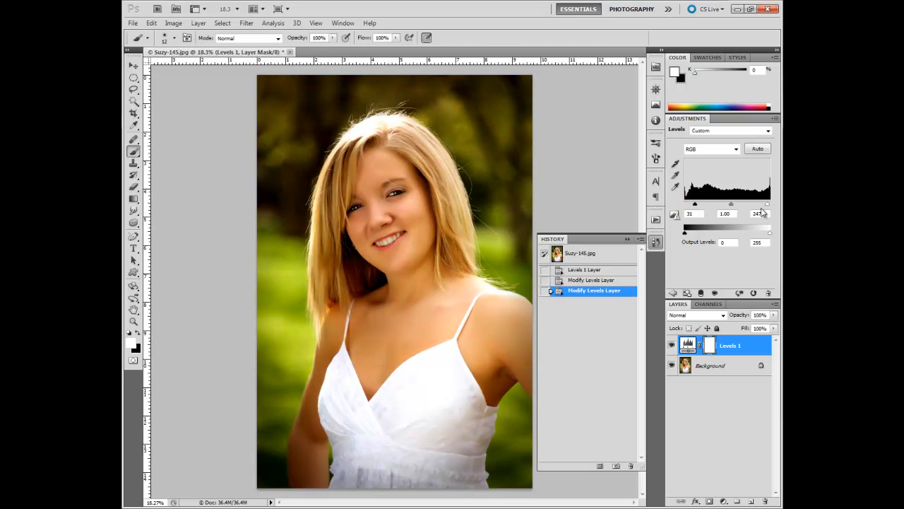
{"action": "left_click_drag", "start_coordinate": [768, 204], "coordinate": [762, 206]}
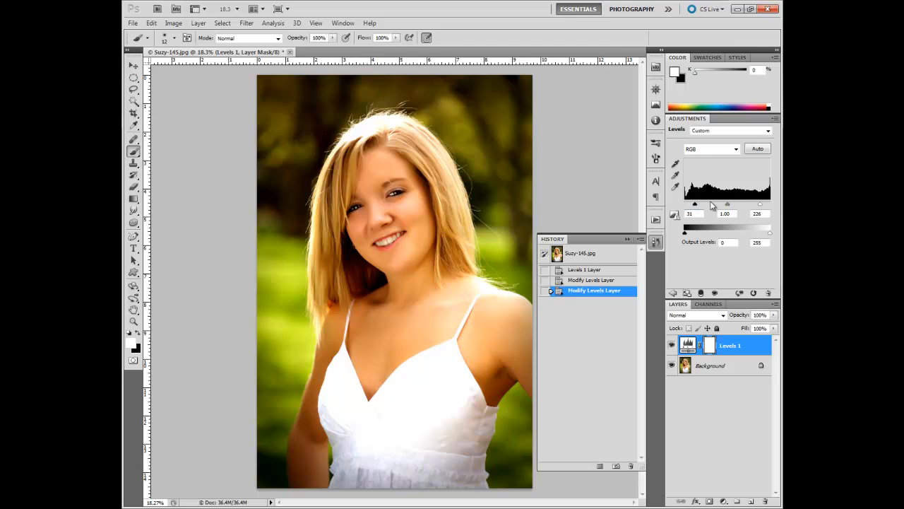
{"action": "left_click", "coordinate": [601, 281]}
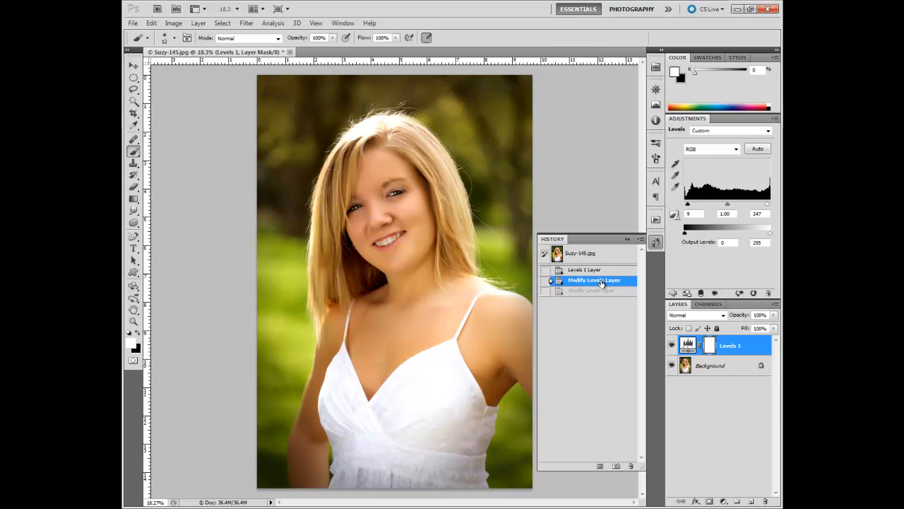
{"action": "left_click", "coordinate": [598, 256]}
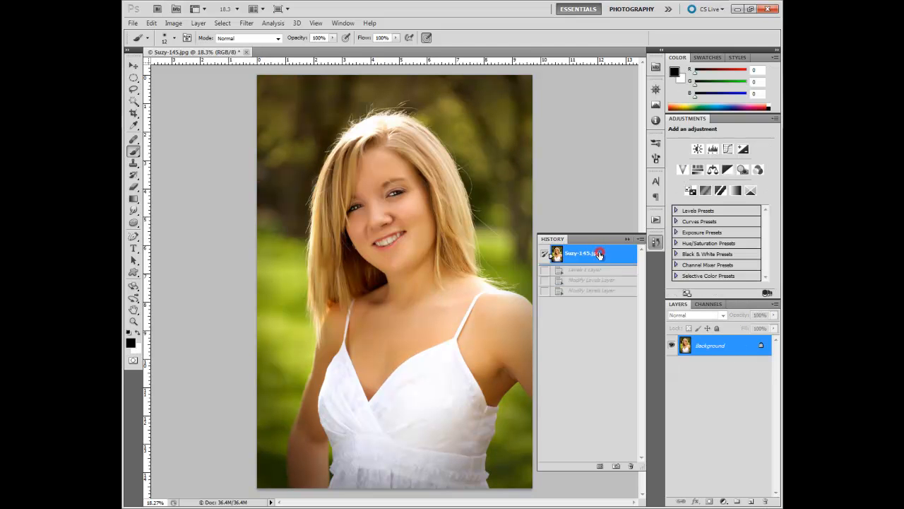
- Add a Curves adjustment layer, move the black point inward and the white point to input 244, and compare before and after
{"action": "left_click", "coordinate": [729, 150]}
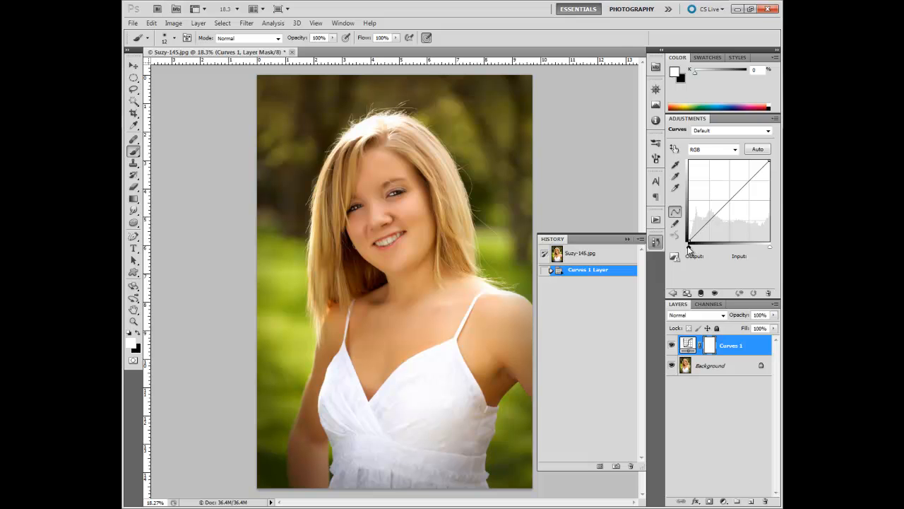
{"action": "left_click_drag", "start_coordinate": [689, 248], "coordinate": [693, 249]}
{"action": "left_click_drag", "start_coordinate": [770, 248], "coordinate": [768, 252]}
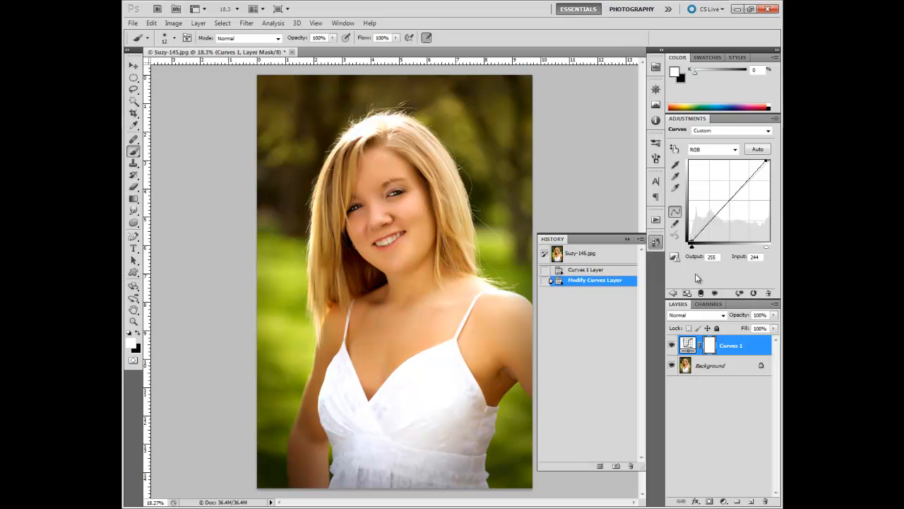
{"action": "left_click", "coordinate": [673, 345]}
{"action": "left_click", "coordinate": [673, 344]}
{"action": "left_click", "coordinate": [672, 345]}
{"action": "left_click", "coordinate": [673, 345]}
- Shape a gentle S-curve with a lowered shadow point and a highlight point at input 186, output 196, and compare before and after
{"action": "left_click_drag", "start_coordinate": [710, 221], "coordinate": [710, 224]}
{"action": "left_click_drag", "start_coordinate": [748, 181], "coordinate": [748, 179]}
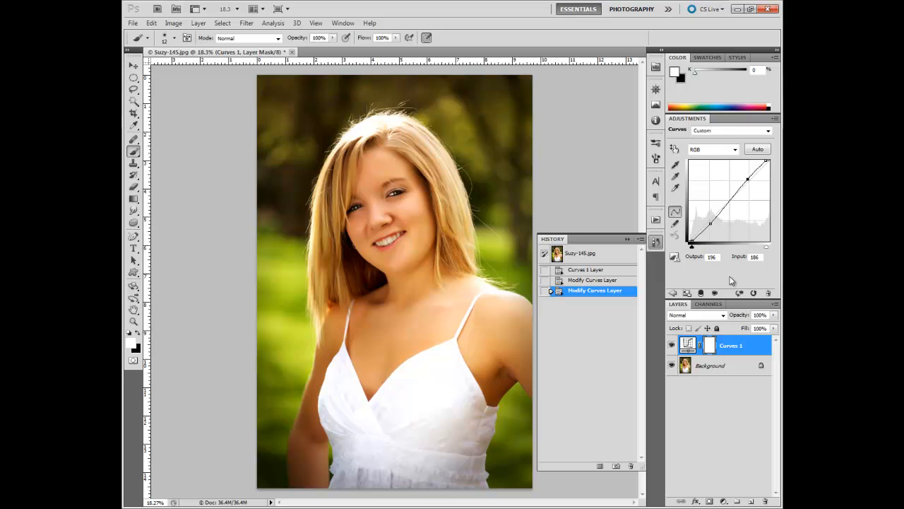
{"action": "left_click", "coordinate": [672, 346]}
{"action": "left_click", "coordinate": [671, 345]}
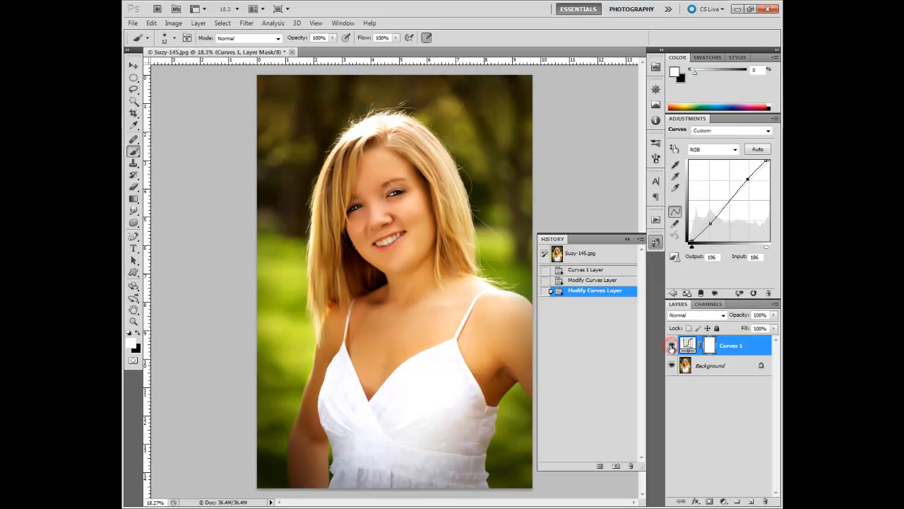
{"action": "left_click", "coordinate": [672, 345]}
{"action": "left_click", "coordinate": [672, 345]}
{"action": "left_click", "coordinate": [672, 345]}
{"action": "left_click", "coordinate": [672, 345]}
- Try a steeper S-curve with points at input 80, output 41 and input 176, output 208, and revert to the original photo
{"action": "left_click_drag", "start_coordinate": [711, 223], "coordinate": [715, 229]}
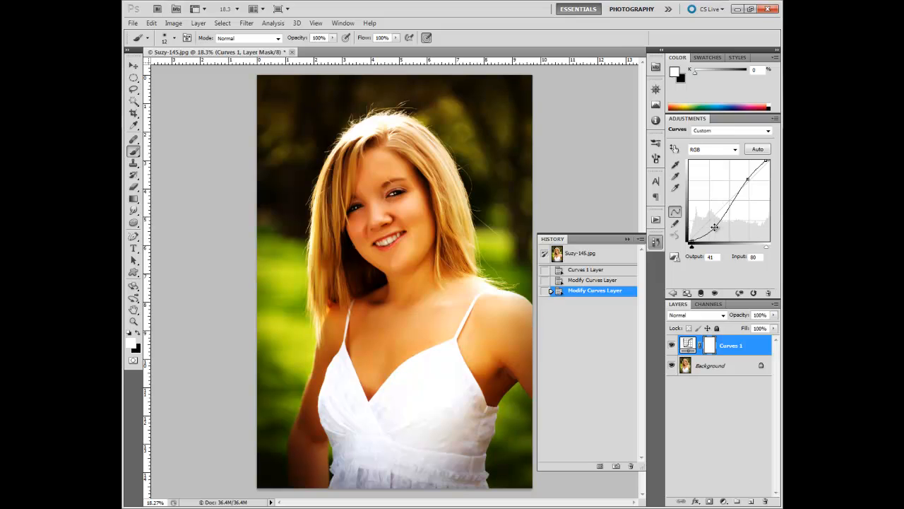
{"action": "left_click_drag", "start_coordinate": [747, 179], "coordinate": [745, 174]}
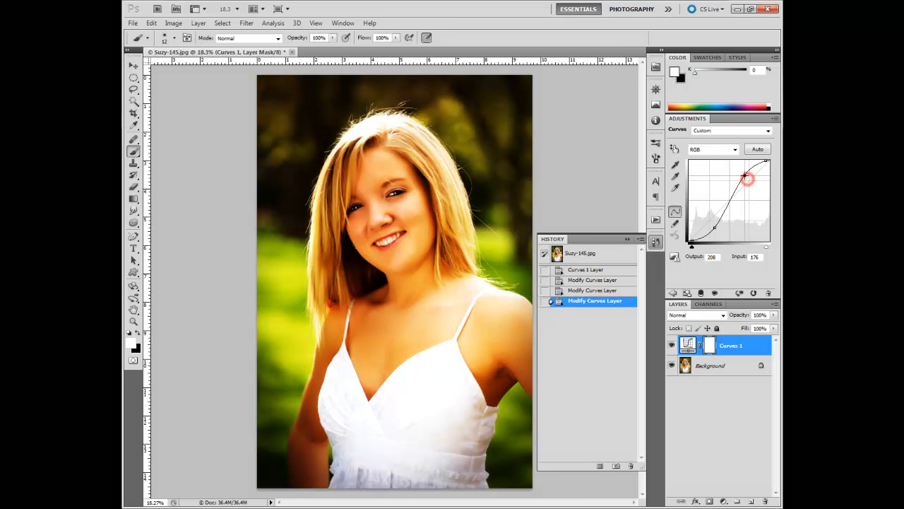
{"action": "left_click", "coordinate": [612, 293]}
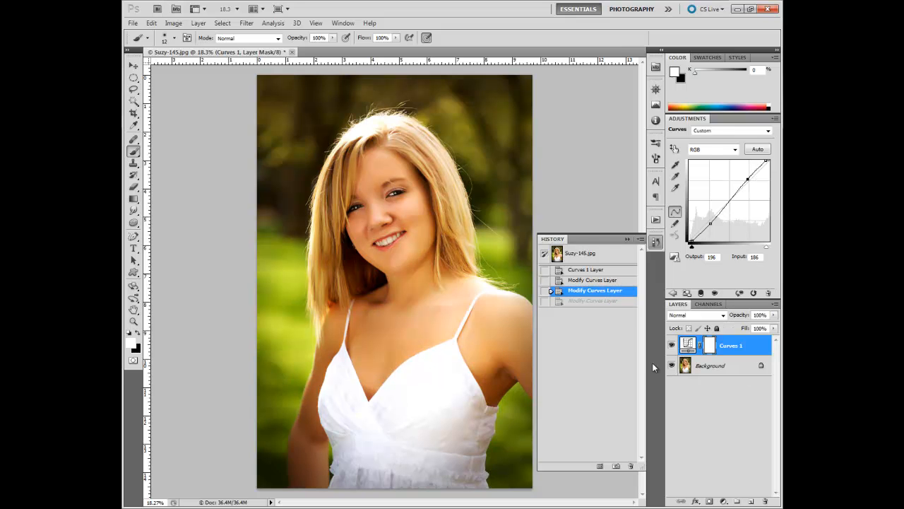
{"action": "left_click", "coordinate": [594, 255]}
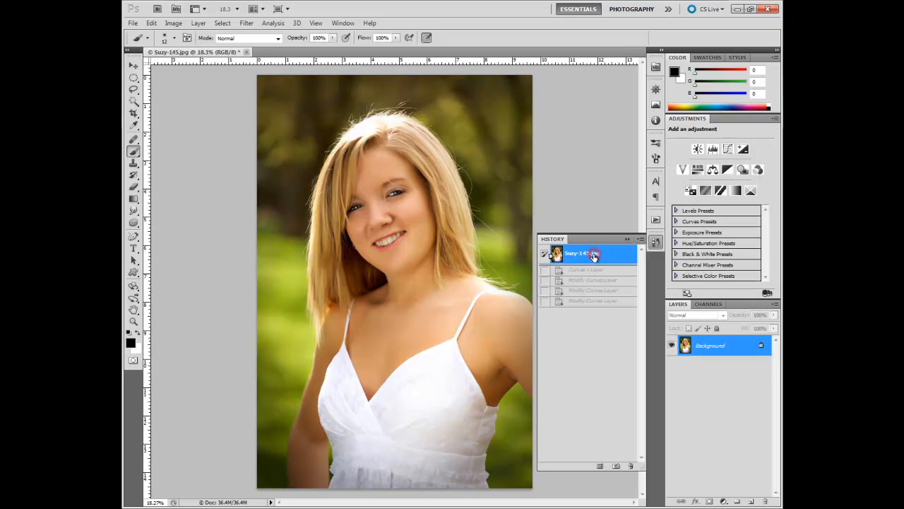
- Try an Exposure adjustment directly on the Background layer with exposure +0.14 and offset -0.0510, and revert to the original photo
{"action": "left_click", "coordinate": [174, 24]}
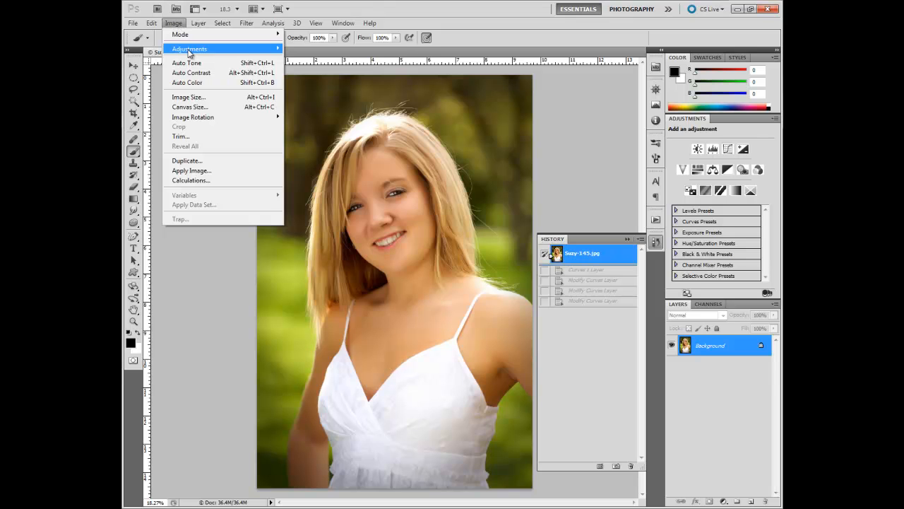
{"action": "mouse_move", "coordinate": [190, 53]}
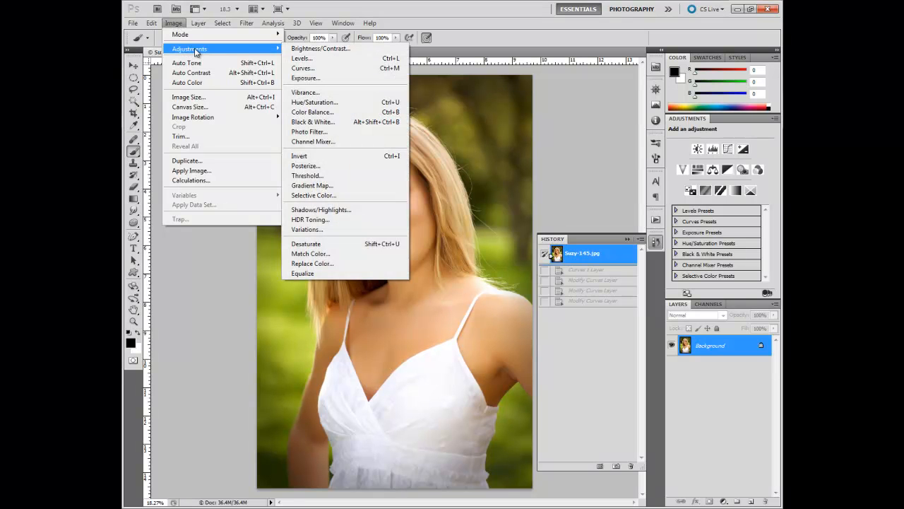
{"action": "left_click", "coordinate": [314, 78]}
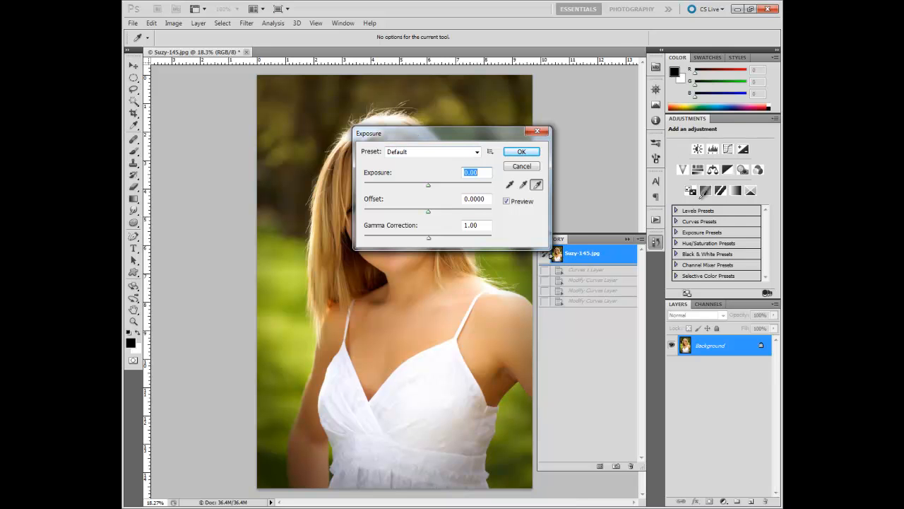
{"action": "left_click_drag", "start_coordinate": [455, 141], "coordinate": [544, 98]}
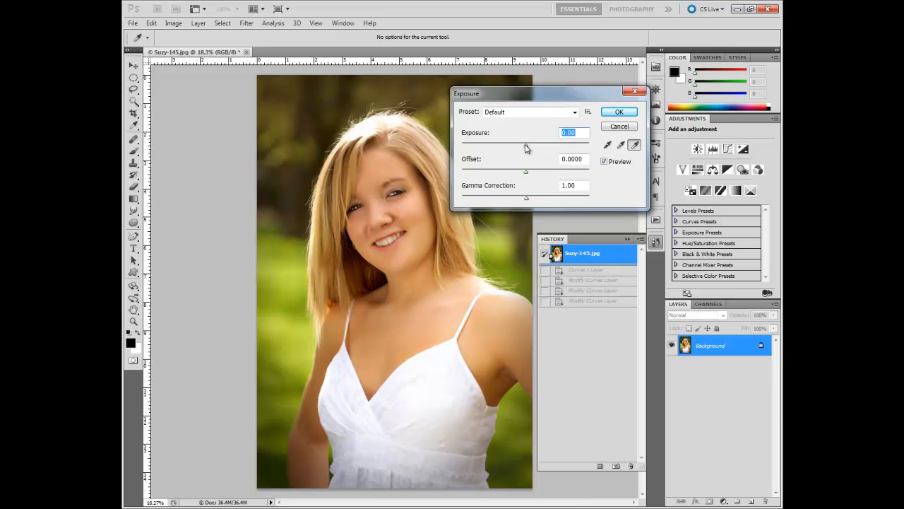
{"action": "left_click_drag", "start_coordinate": [525, 146], "coordinate": [522, 151]}
{"action": "left_click_drag", "start_coordinate": [526, 175], "coordinate": [527, 150]}
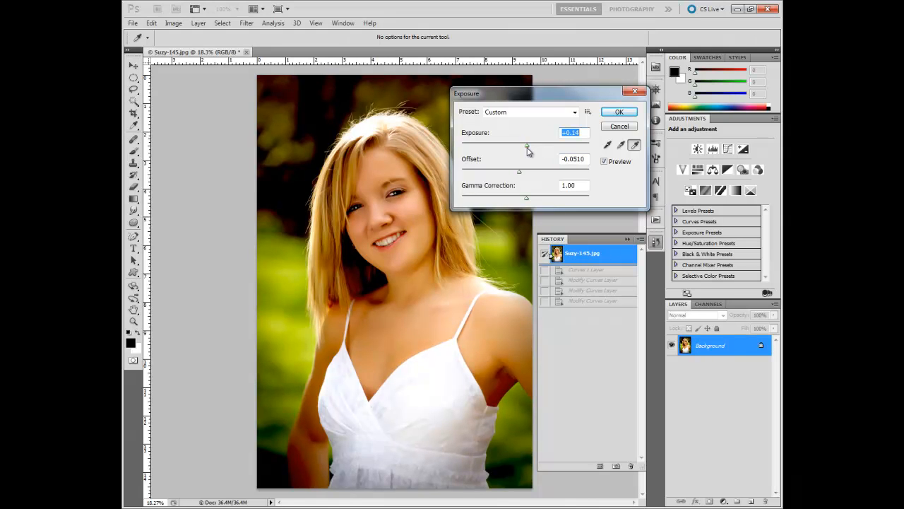
{"action": "left_click", "coordinate": [619, 112]}
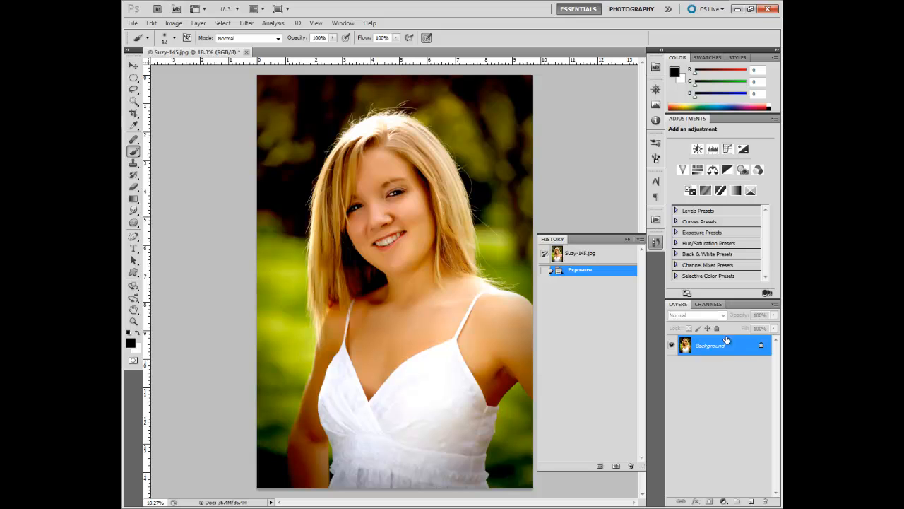
{"action": "left_click", "coordinate": [594, 255]}
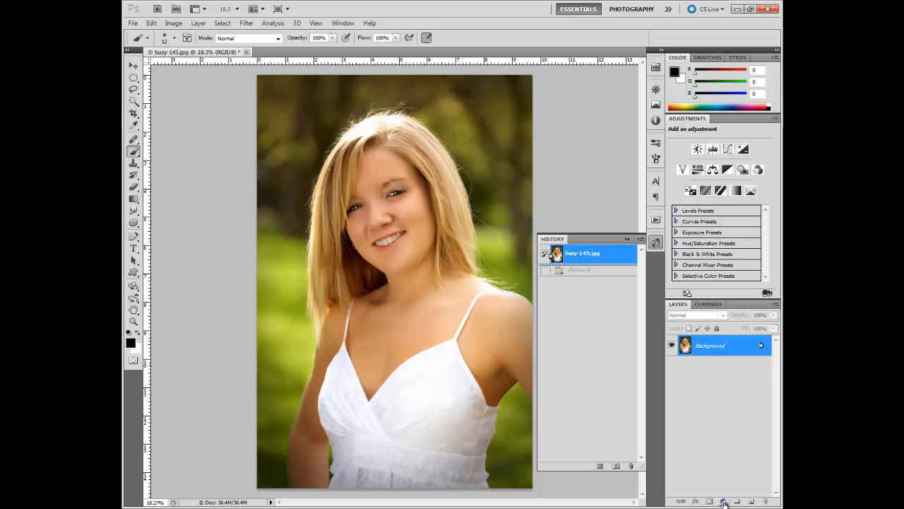
- Add a Vibrance adjustment layer, test its saturation at +63 and -100, and reset the saturation to 0
{"action": "left_click", "coordinate": [724, 502]}
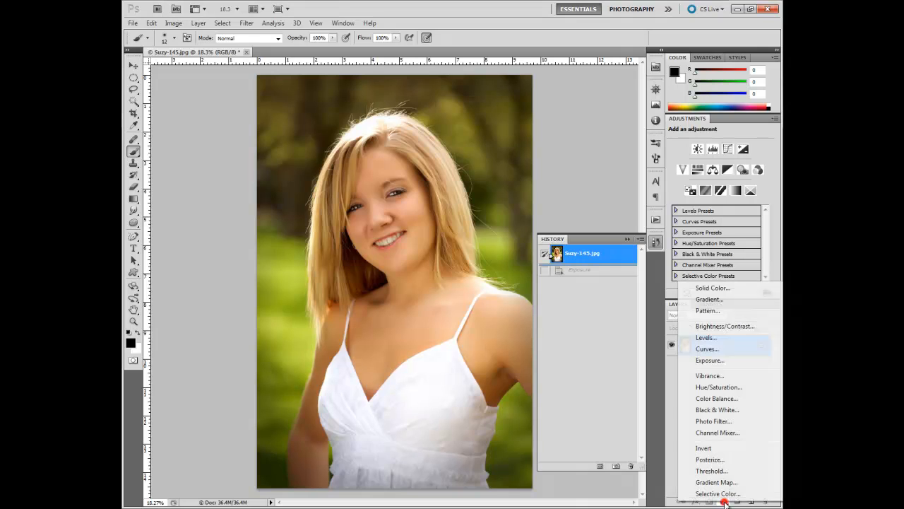
{"action": "left_click", "coordinate": [728, 377]}
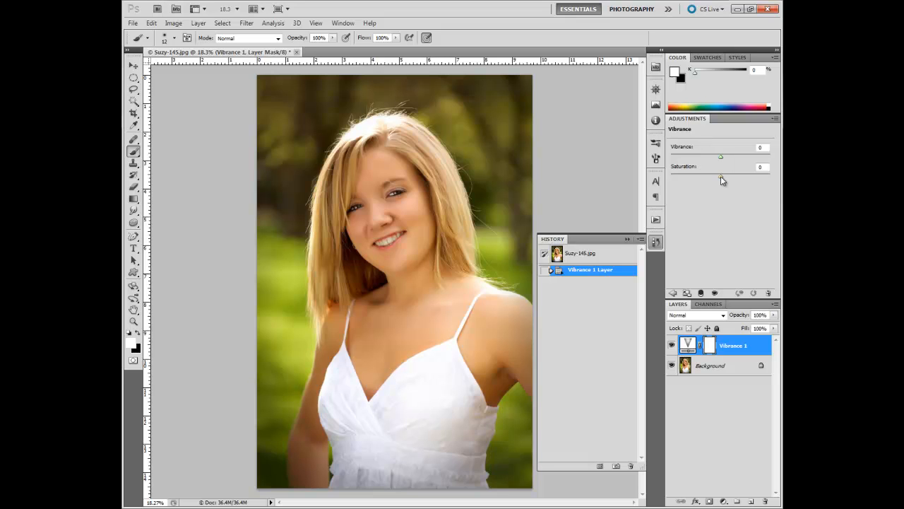
{"action": "left_click_drag", "start_coordinate": [720, 176], "coordinate": [749, 175]}
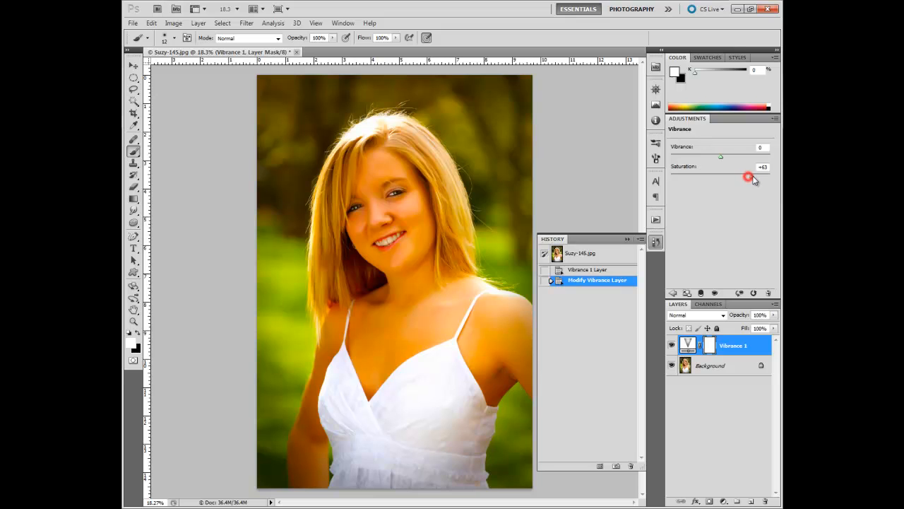
{"action": "left_click_drag", "start_coordinate": [757, 180], "coordinate": [668, 178]}
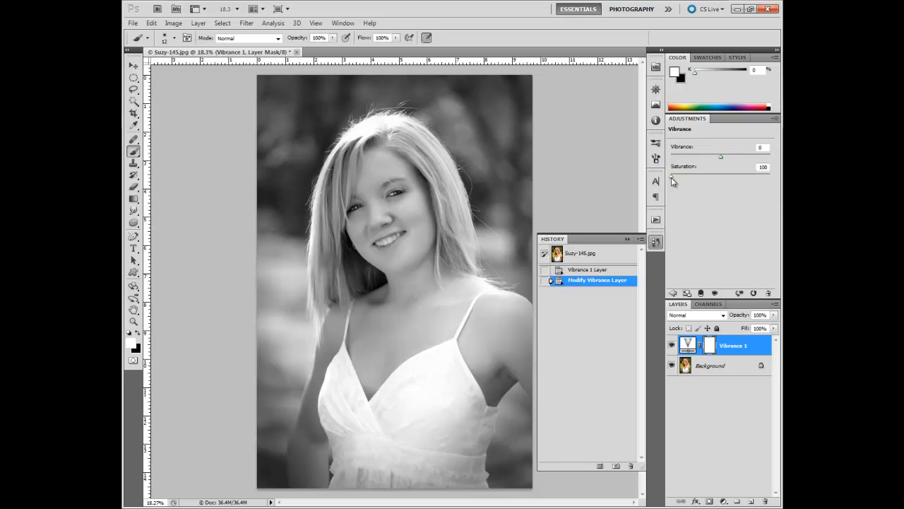
{"action": "left_click_drag", "start_coordinate": [672, 177], "coordinate": [722, 183]}
{"action": "left_click", "coordinate": [766, 169]}
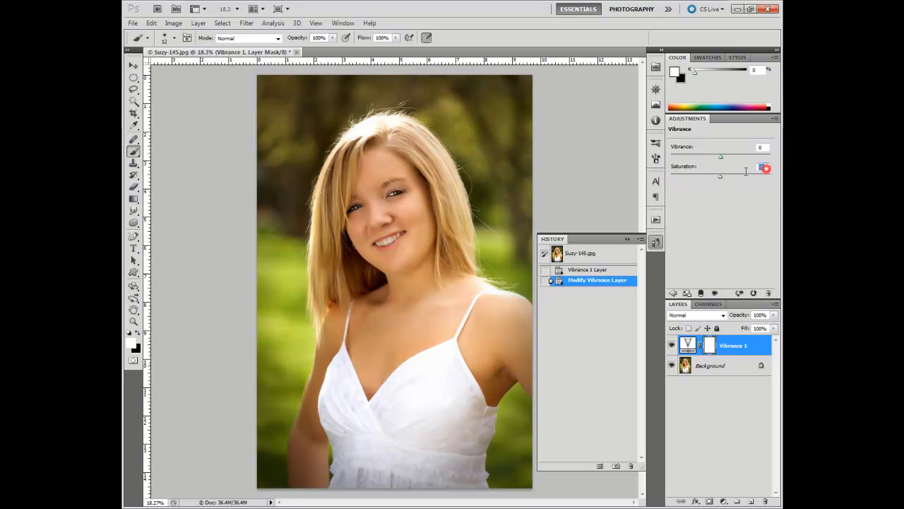
{"action": "type", "text": "0"}
- Try a saturation of +5 with increased vibrance on the Vibrance layer, and revert to the original photo
{"action": "left_click_drag", "start_coordinate": [721, 177], "coordinate": [724, 181]}
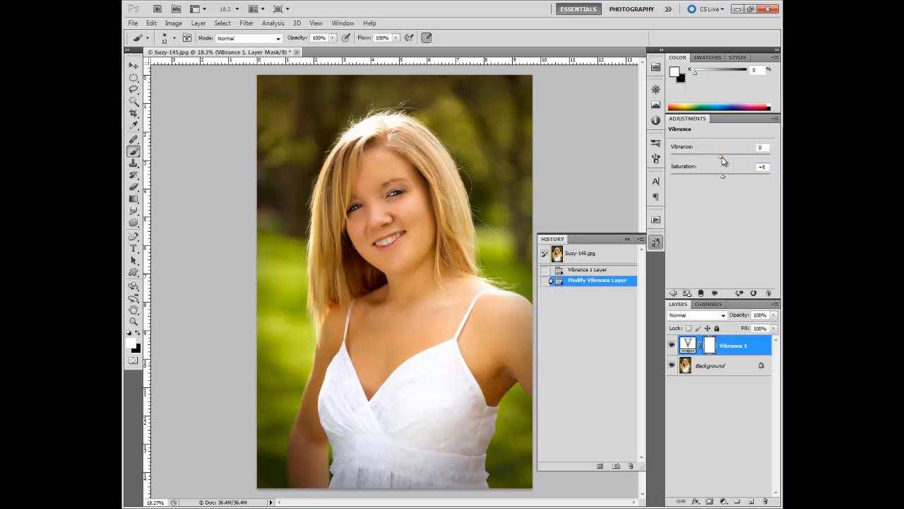
{"action": "left_click_drag", "start_coordinate": [722, 157], "coordinate": [739, 159]}
{"action": "mouse_move", "coordinate": [737, 159]}
{"action": "left_mouse_down"}
{"action": "mouse_move", "coordinate": [781, 165]}
{"action": "mouse_move", "coordinate": [726, 161]}
{"action": "mouse_move", "coordinate": [735, 165]}
{"action": "left_mouse_up"}
{"action": "left_click", "coordinate": [614, 257]}
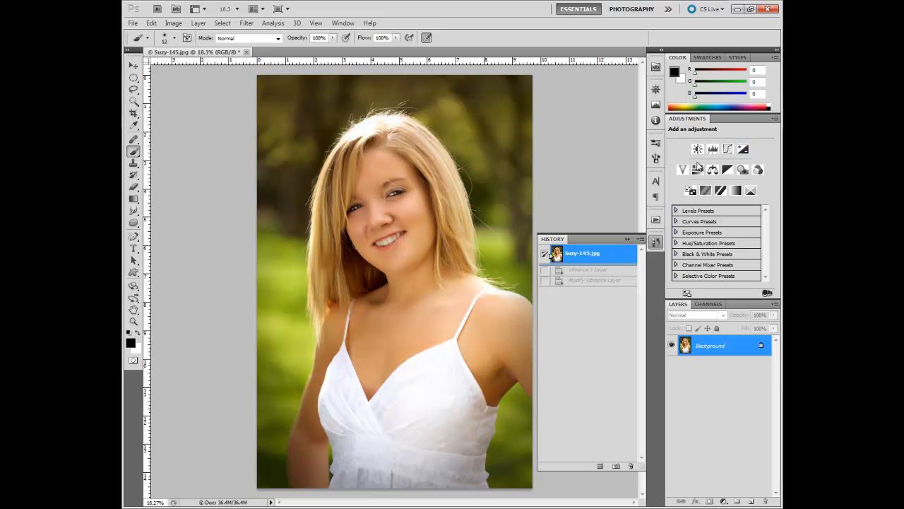
- Add a Hue/Saturation adjustment layer and set its master saturation to +5
{"action": "left_click", "coordinate": [698, 169]}
{"action": "left_click", "coordinate": [698, 170]}
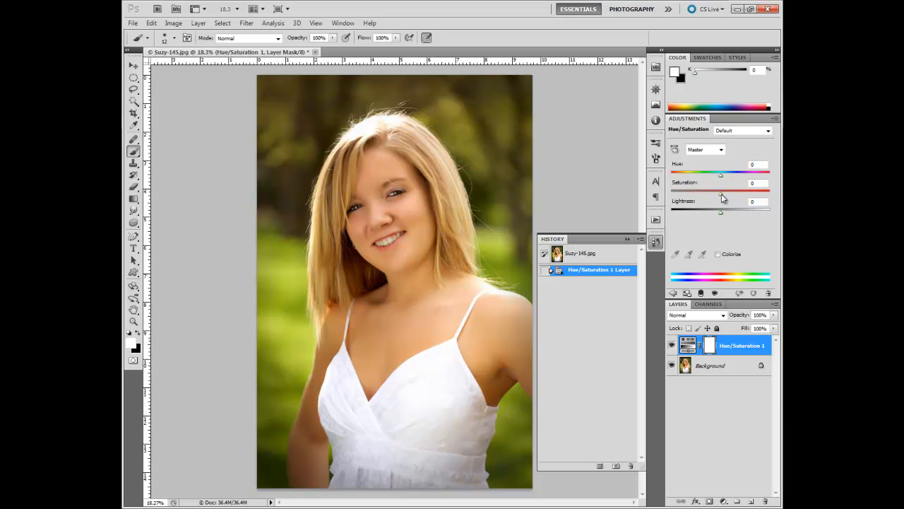
{"action": "left_click_drag", "start_coordinate": [721, 197], "coordinate": [723, 198]}
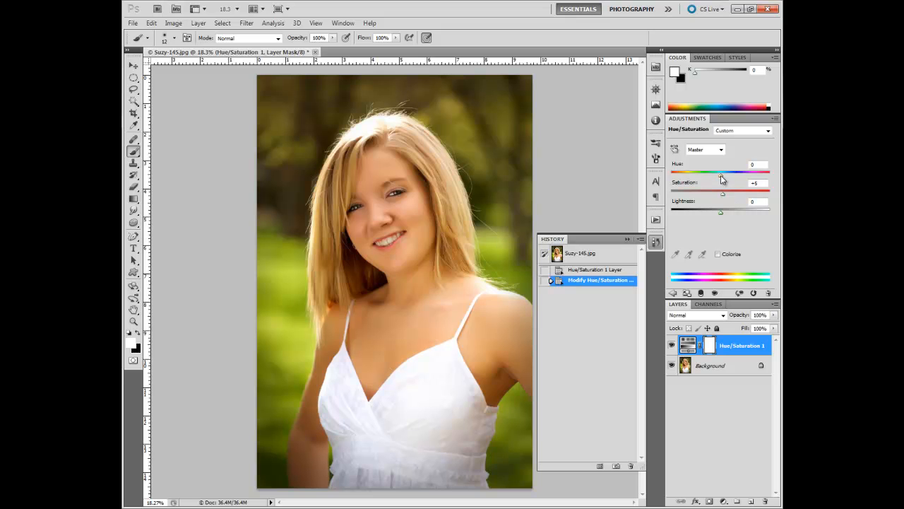
- Test the master hue at +139, and bring both hue and saturation back to -1
{"action": "left_click_drag", "start_coordinate": [721, 177], "coordinate": [763, 178]}
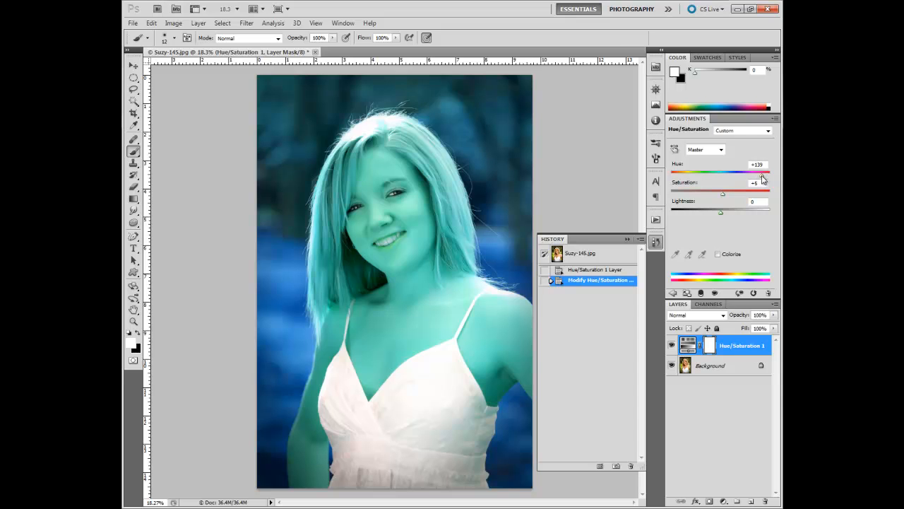
{"action": "left_click_drag", "start_coordinate": [761, 179], "coordinate": [721, 176]}
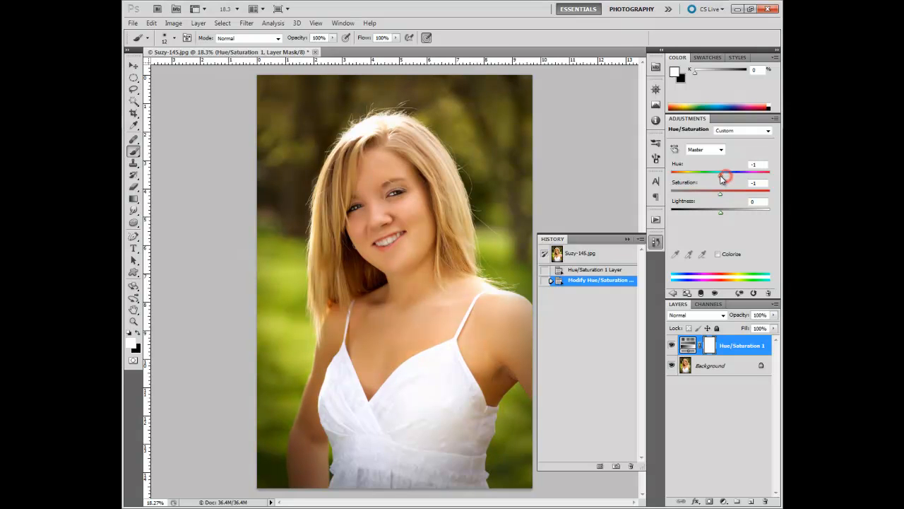